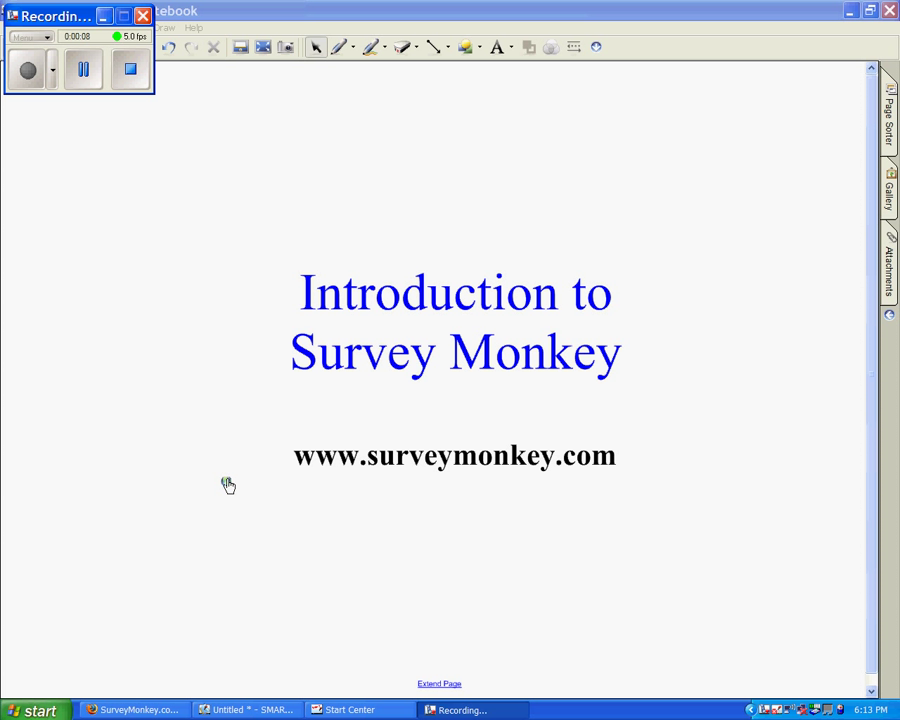
left_click(227, 484)
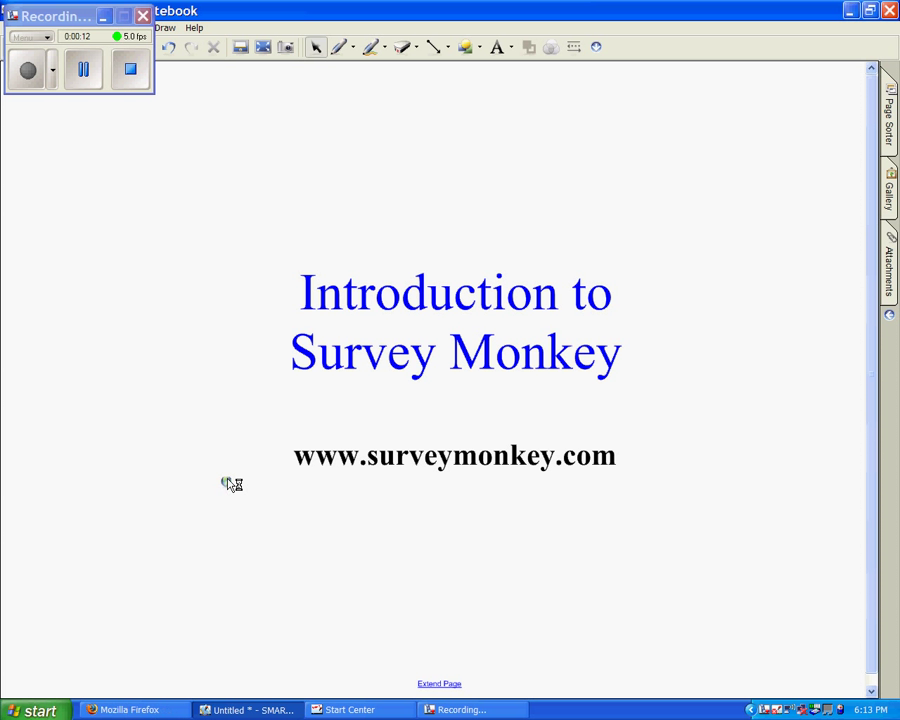
left_click(227, 484)
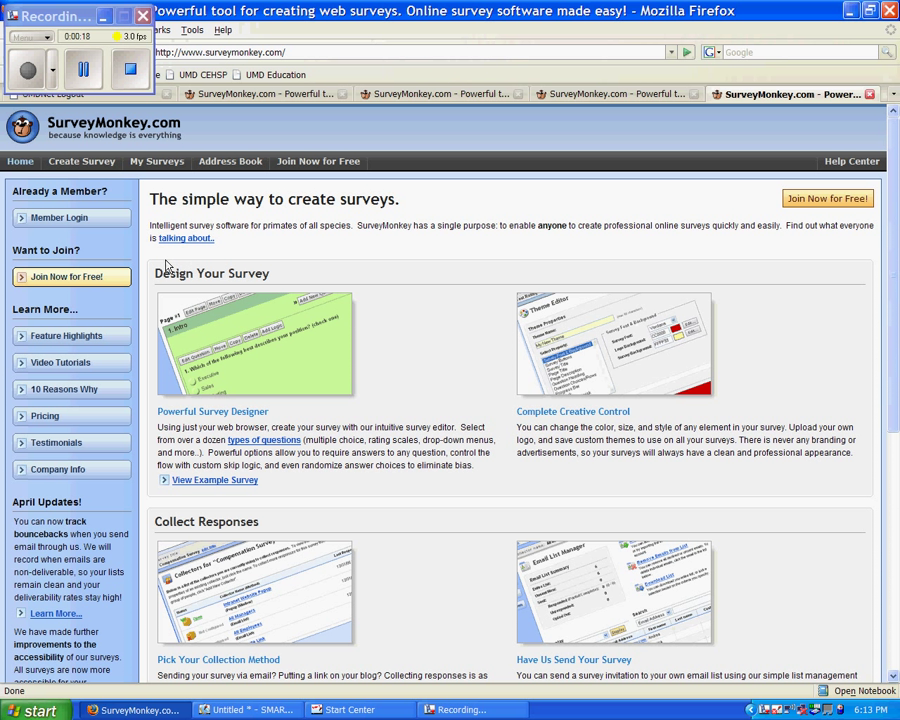
- Start a free sign-up and enter the username, password, password confirmation and contact e-mail
left_click(57, 279)
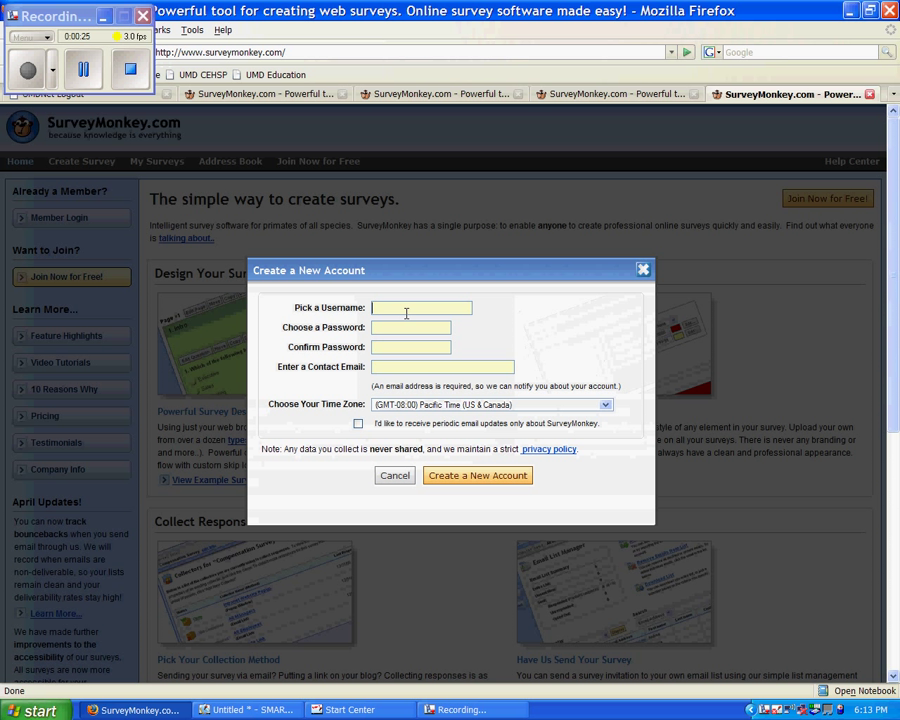
type("nikijean1987")
left_click(408, 327)
type("********")
left_click(400, 345)
type("********")
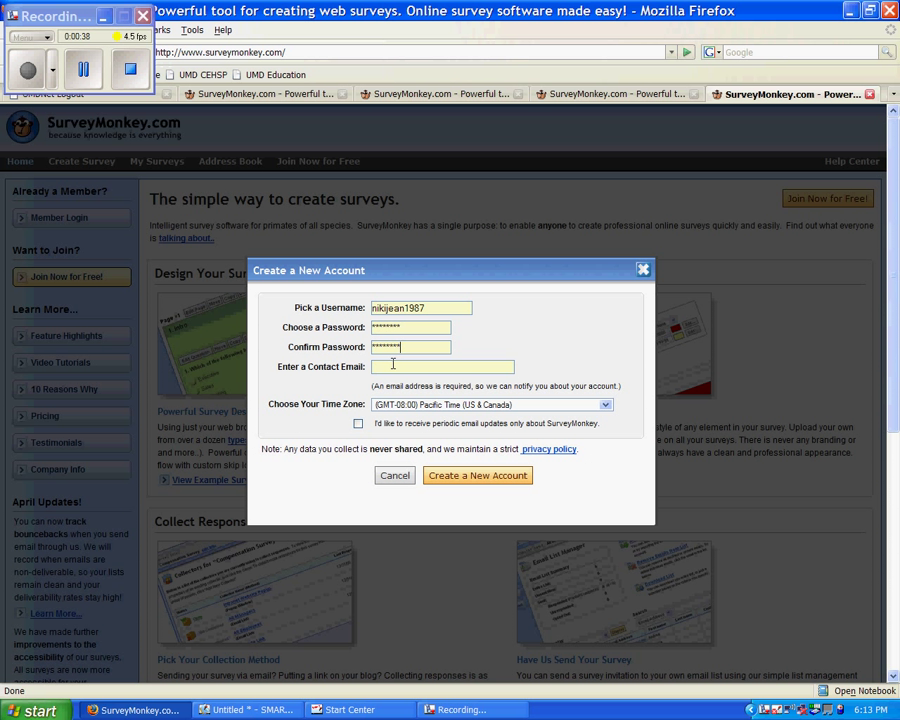
left_click(393, 364)
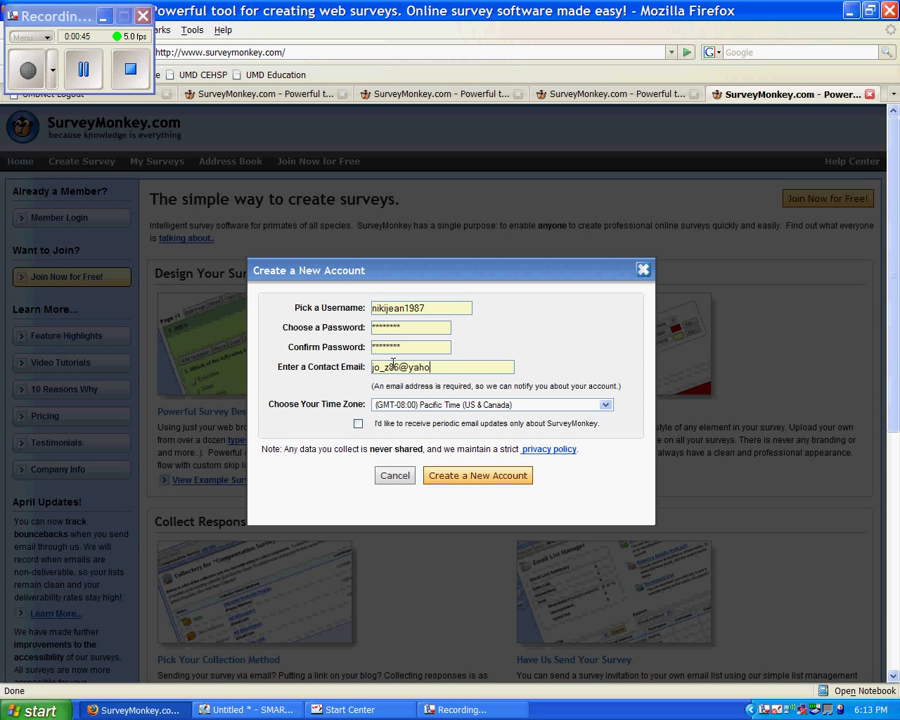
- Set the time zone to Central Time (US & Canada) and create the account
left_click(606, 404)
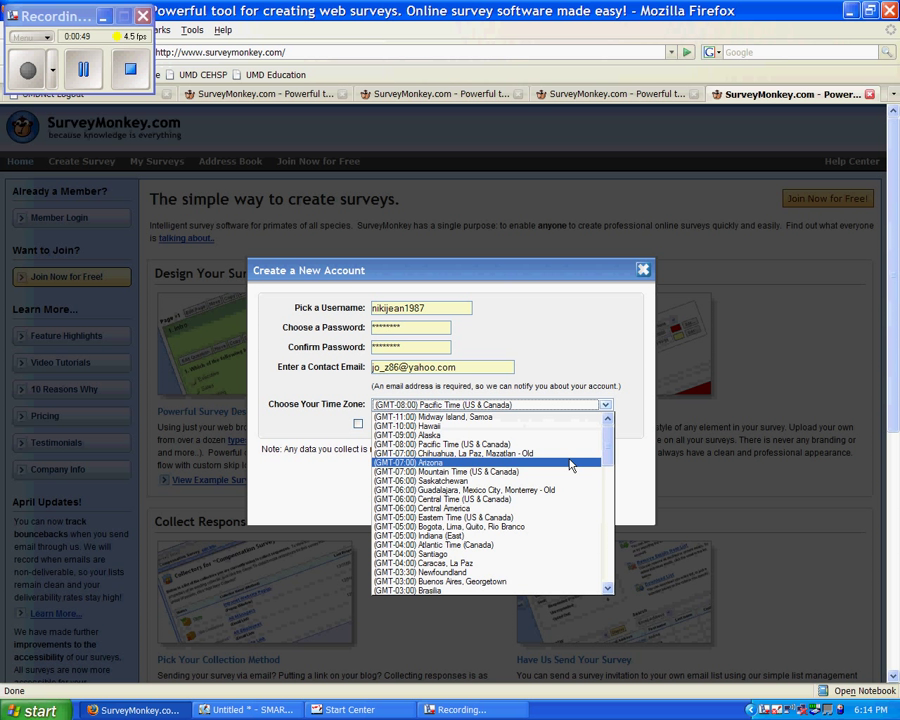
left_click(548, 500)
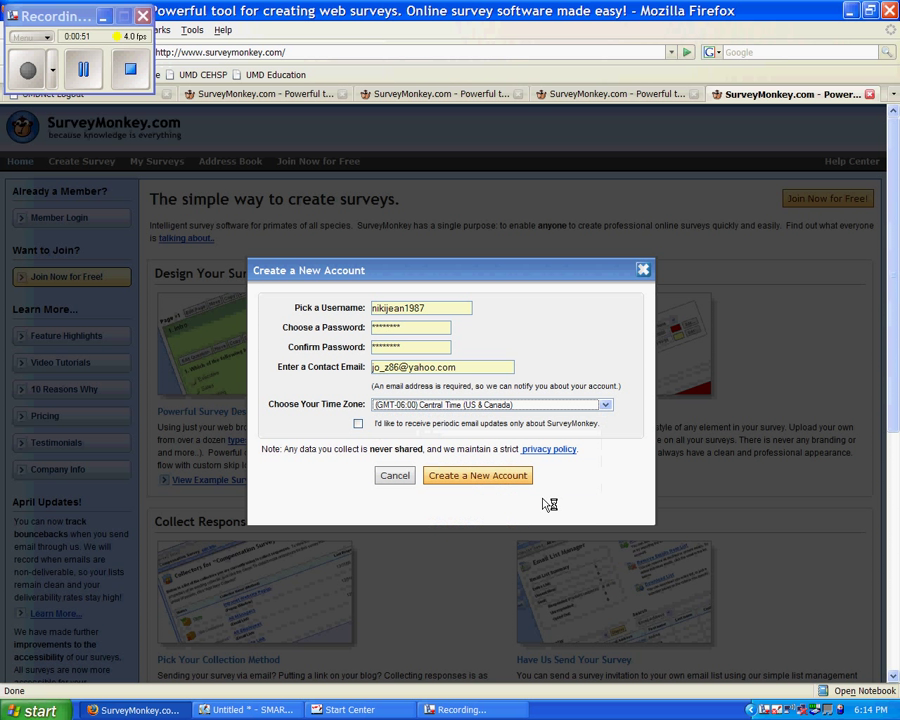
left_click(484, 479)
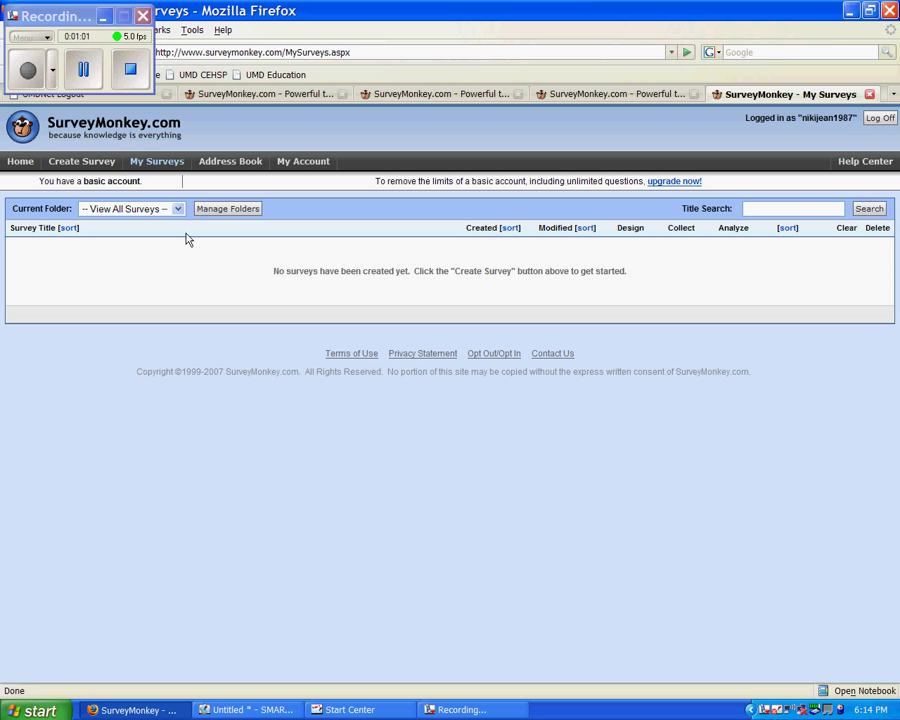
- Check the Current Folder list without changing it, then begin a new survey
left_click(178, 209)
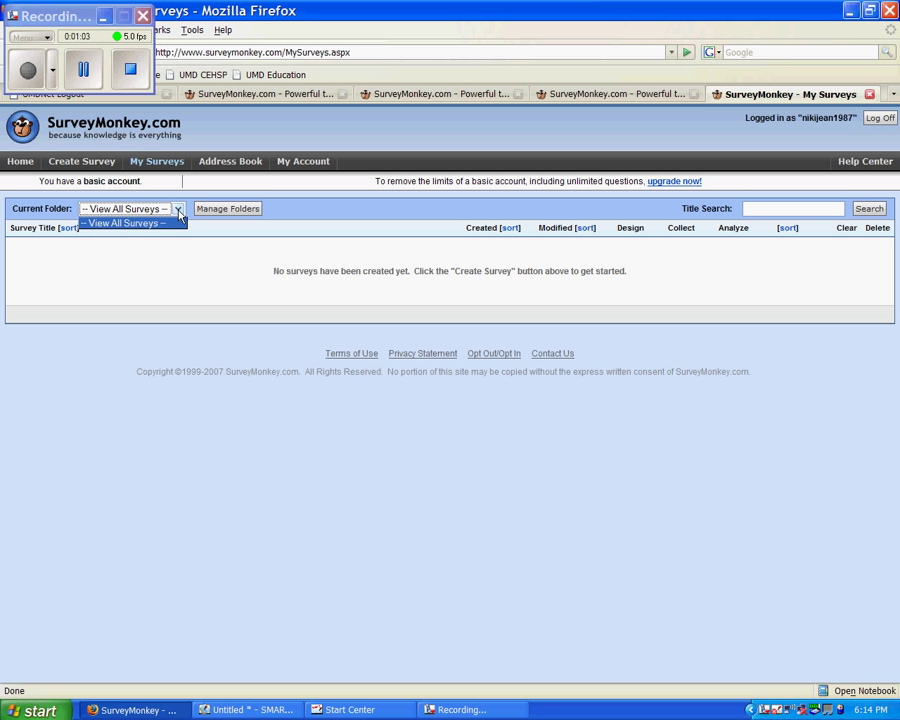
left_click(178, 212)
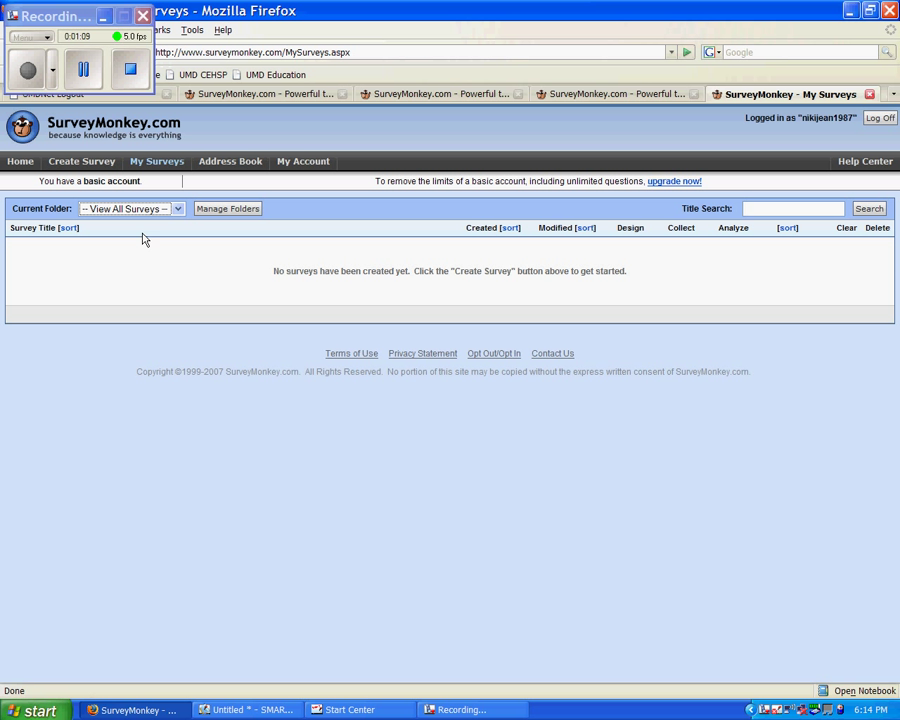
left_click(73, 163)
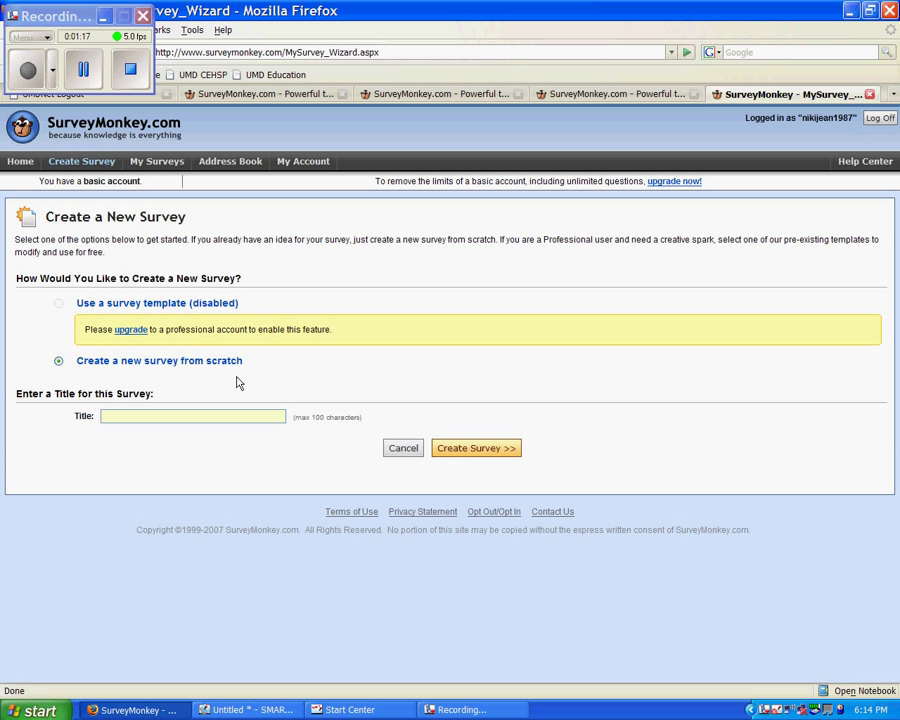
- Title the new from-scratch survey 'Food' and create it
left_click(181, 416)
type("Foos")
key("BackSpace")
type("d")
left_click(478, 448)
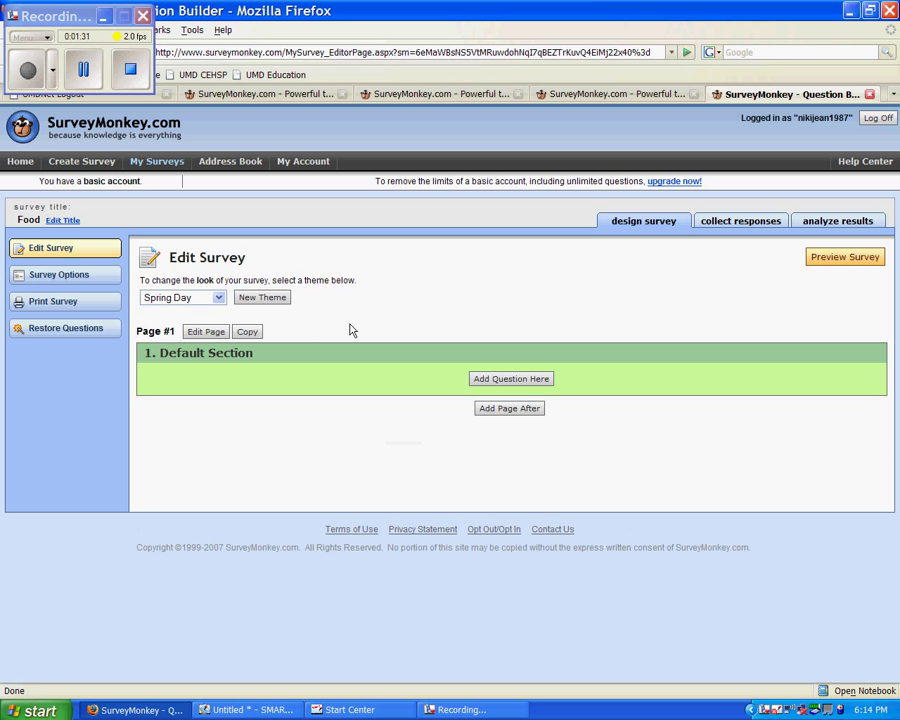
- Apply the Orange Zest theme and add a question to the Default Section
left_click(218, 297)
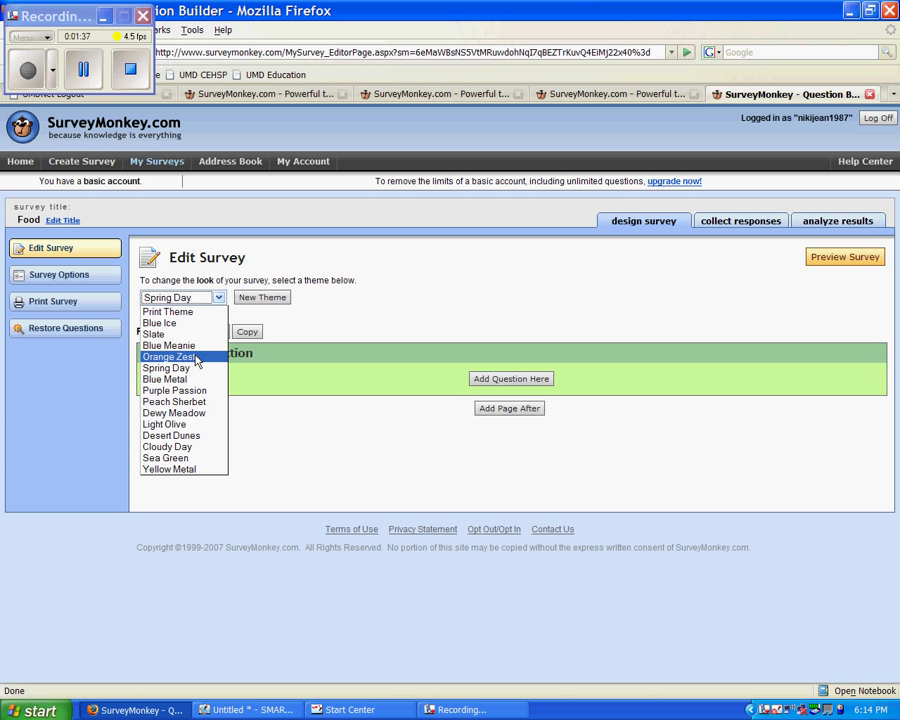
left_click(196, 357)
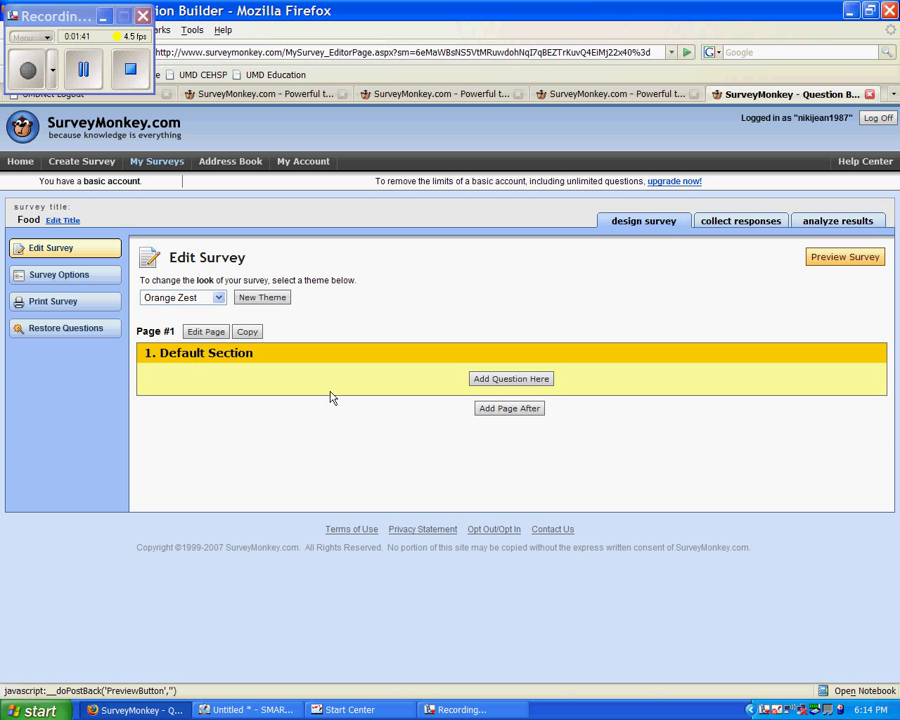
left_click(499, 379)
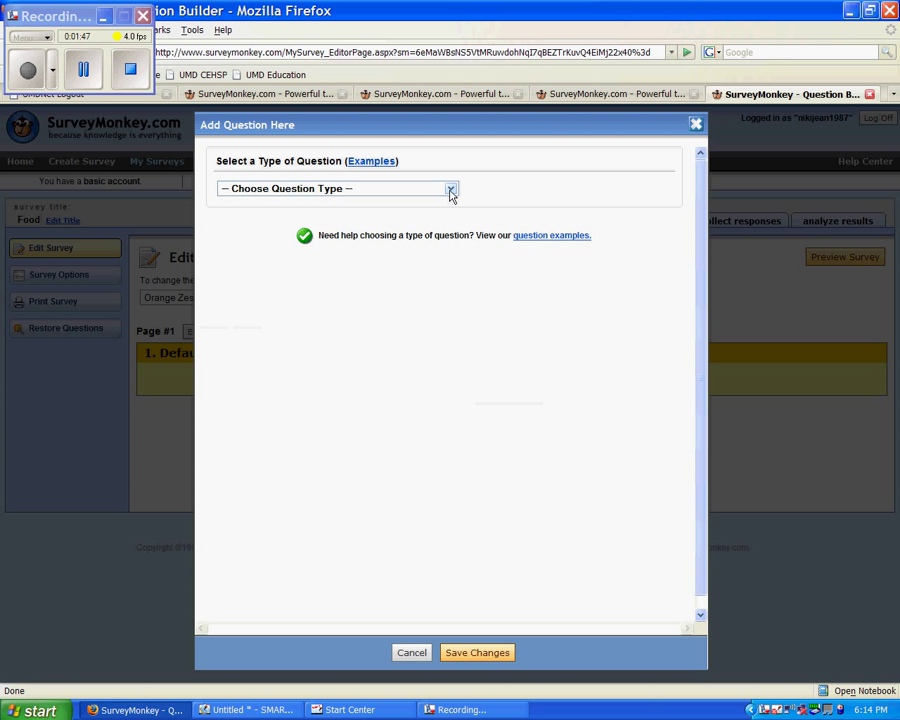
- Make a single-answer multiple choice question reading 'Which kind of milk is your favorite?'
left_click(450, 193)
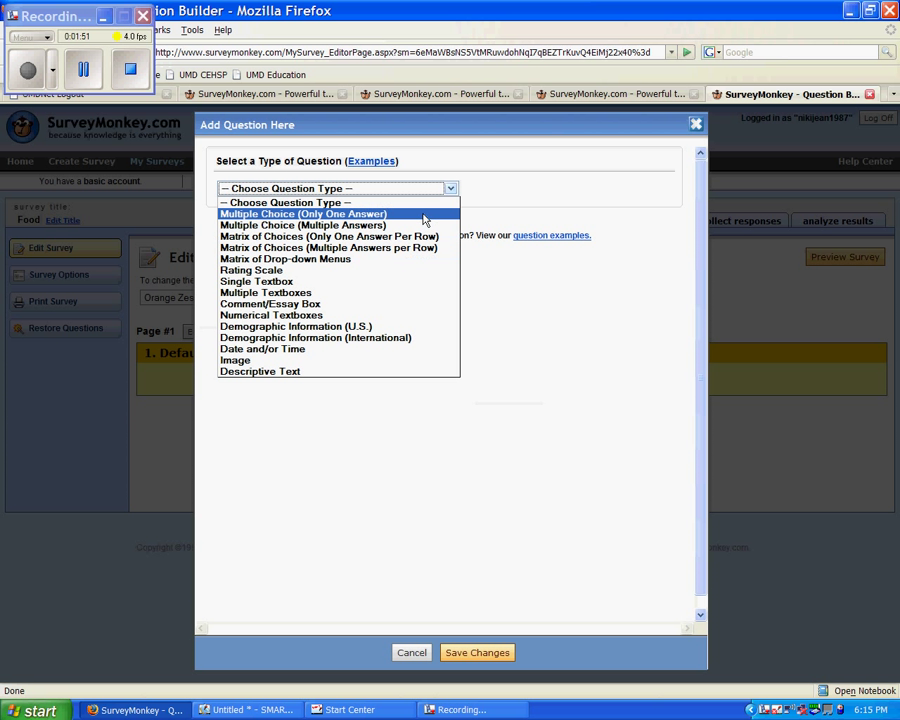
left_click(424, 215)
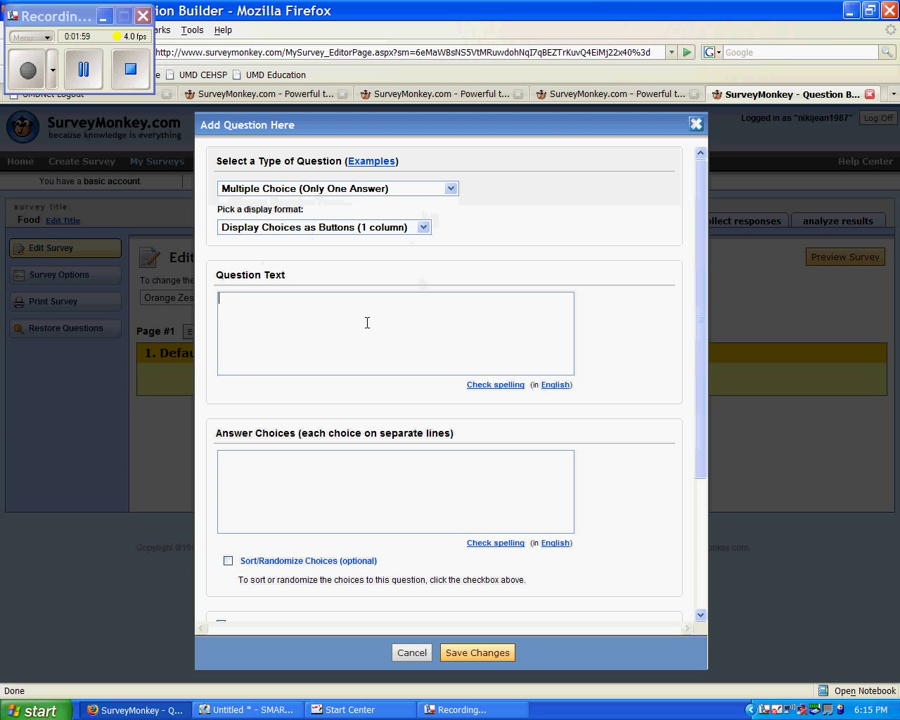
type("Which kind of milk")
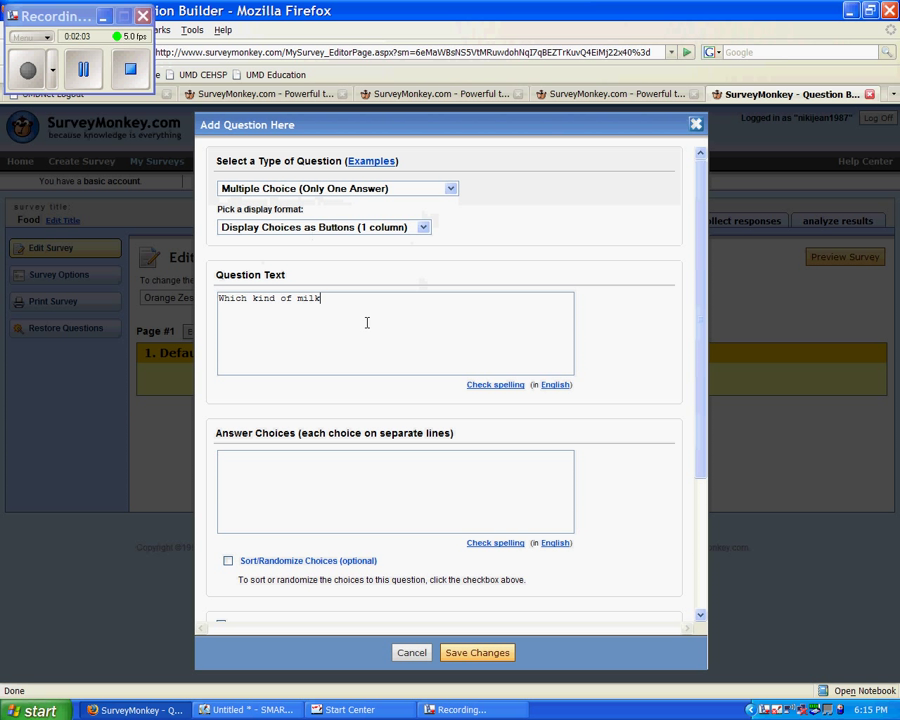
type(" is your favorite?")
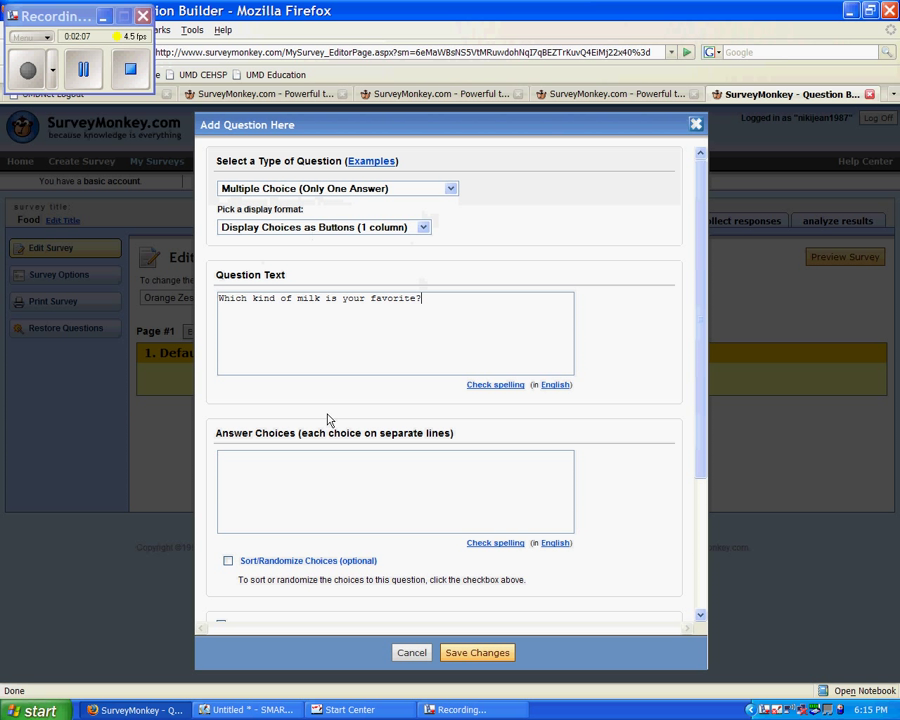
- Enter the choices Skim, 2%, Chocolate and Strawberry, and save the question
left_click(303, 458)
type("Skim")
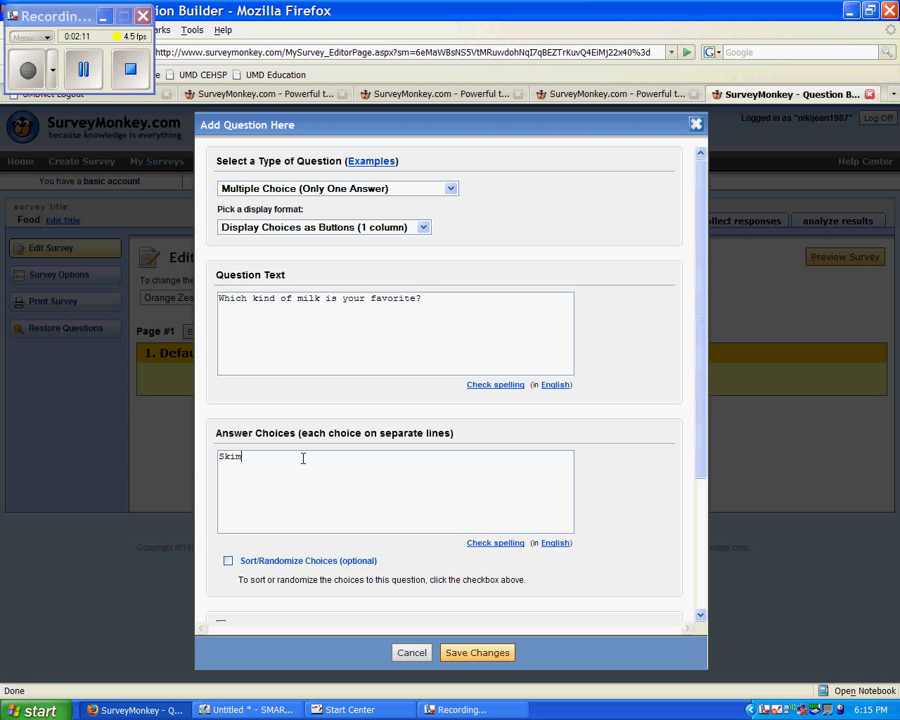
key("Return")
type("2%")
key("Return")
type("Chocolate")
key("Return")
type("Straw")
key("BackSpace")
key("BackSpace")
key("BackSpace")
key("BackSpace")
type("trawb")
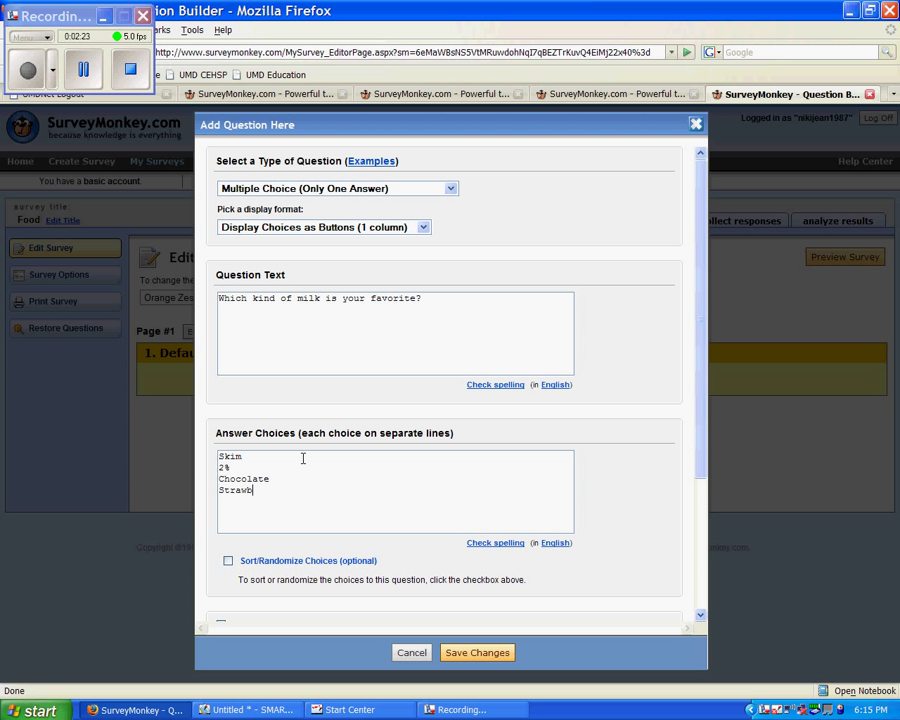
type("erry")
left_click(467, 654)
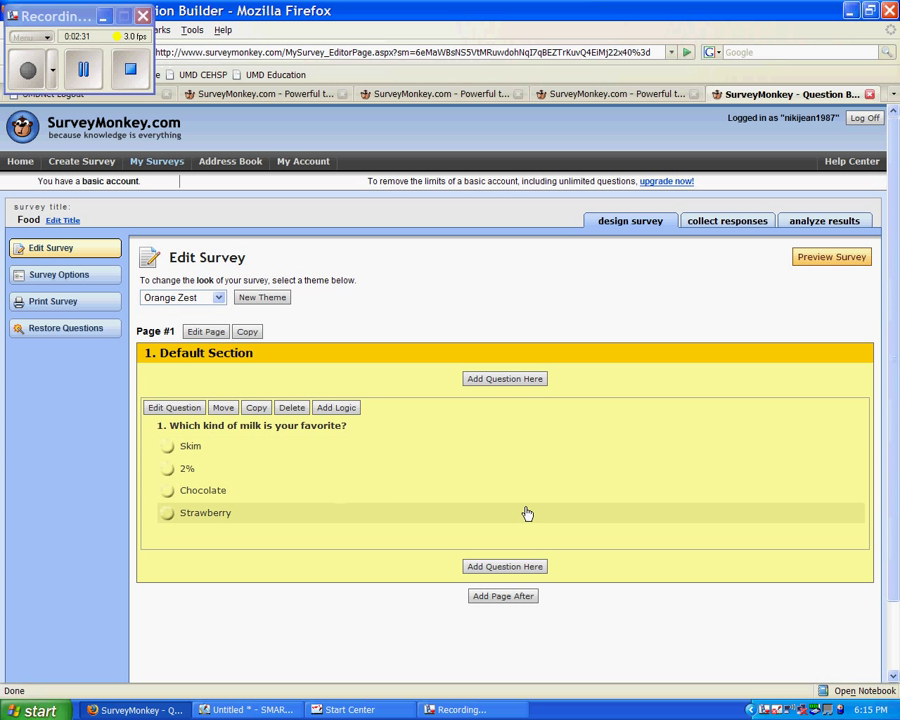
- Add a Single Textbox question 'What is your favorite comfort food?' and save it
left_click(506, 567)
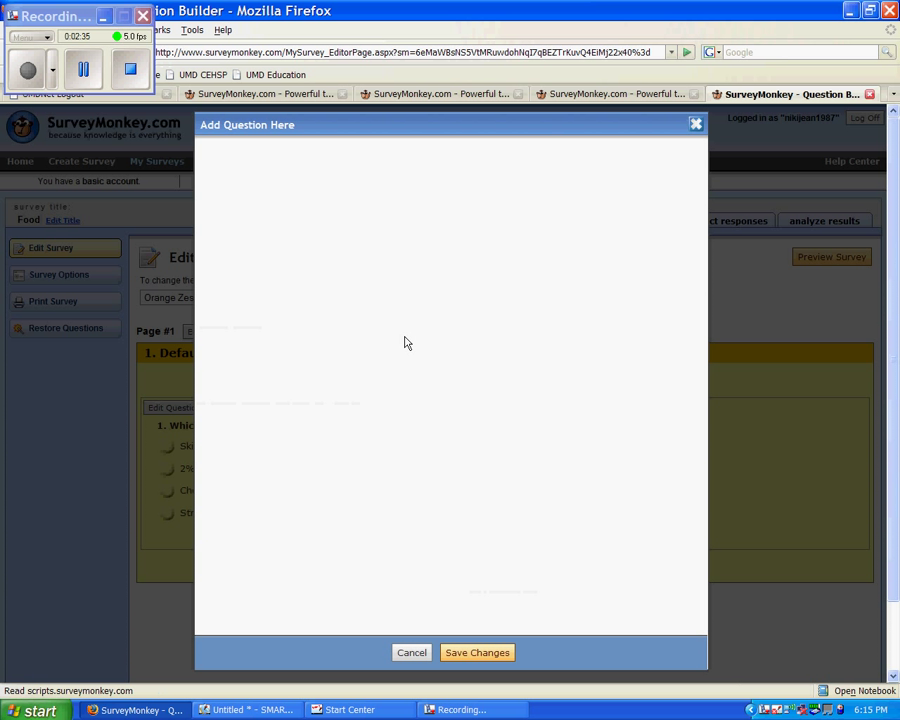
left_click(451, 189)
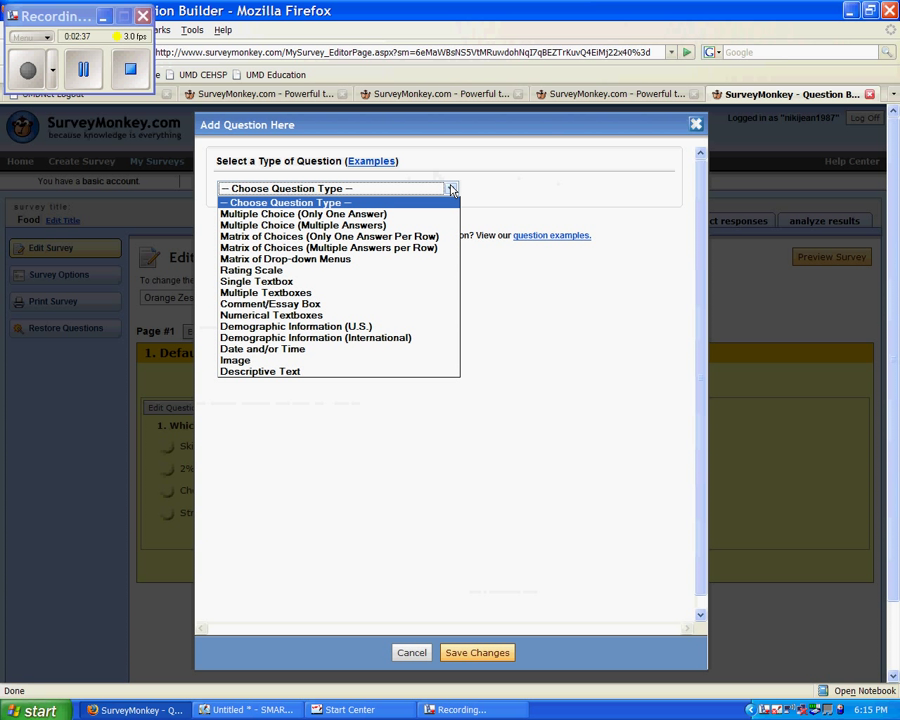
left_click(410, 283)
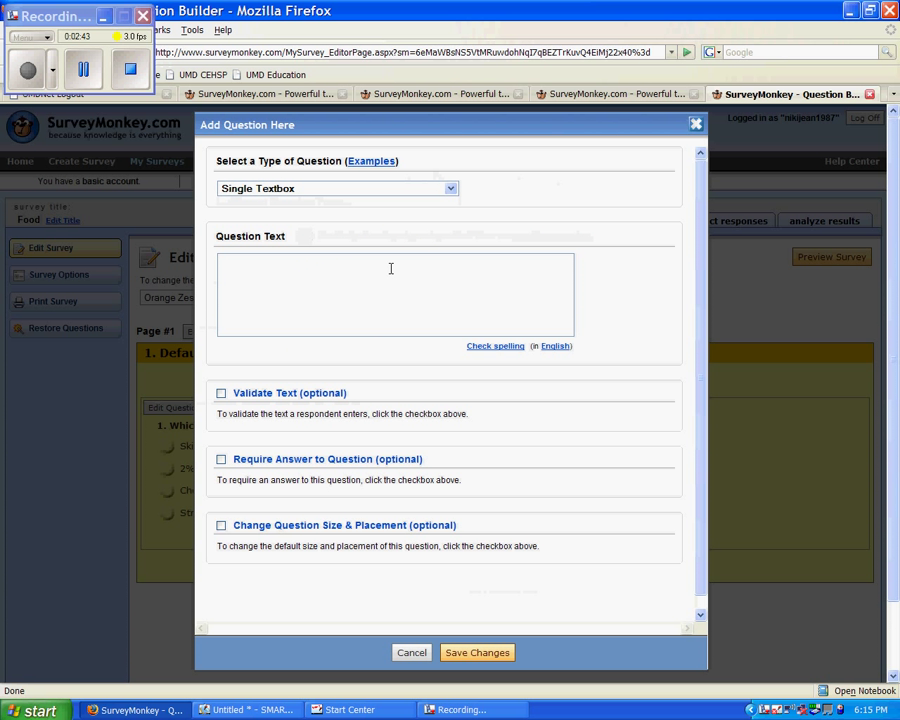
left_click(391, 268)
type("What is your favorite com")
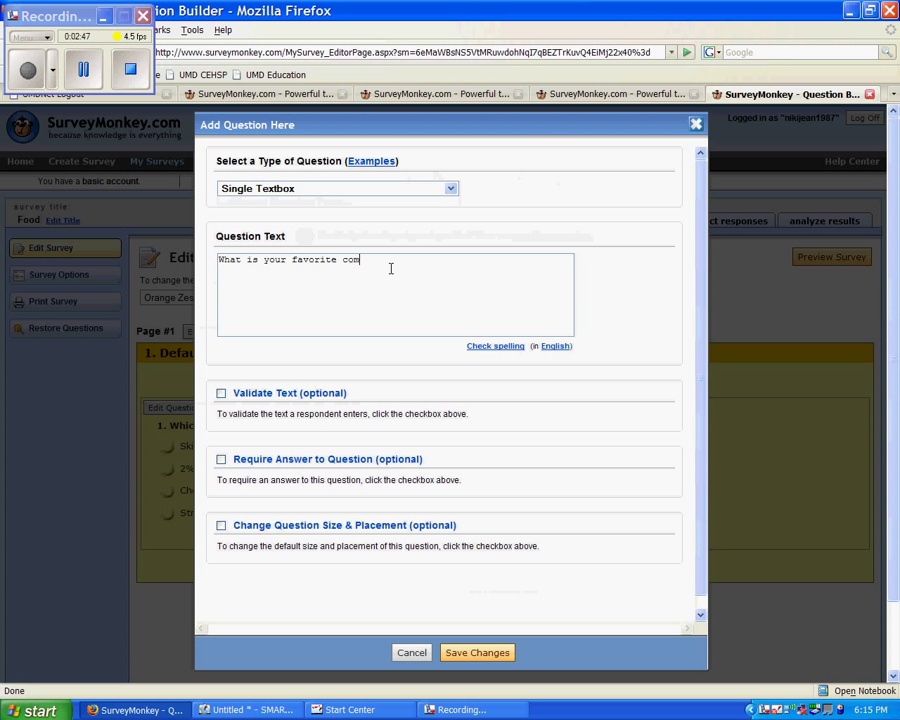
type("fort foods")
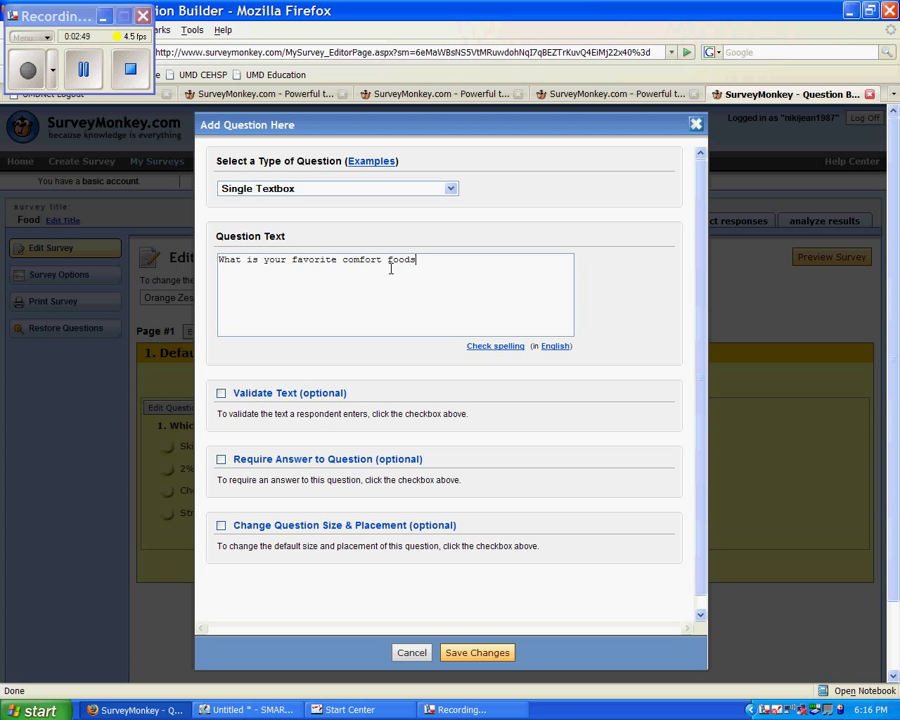
key("BackSpace")
type("?")
left_click(462, 653)
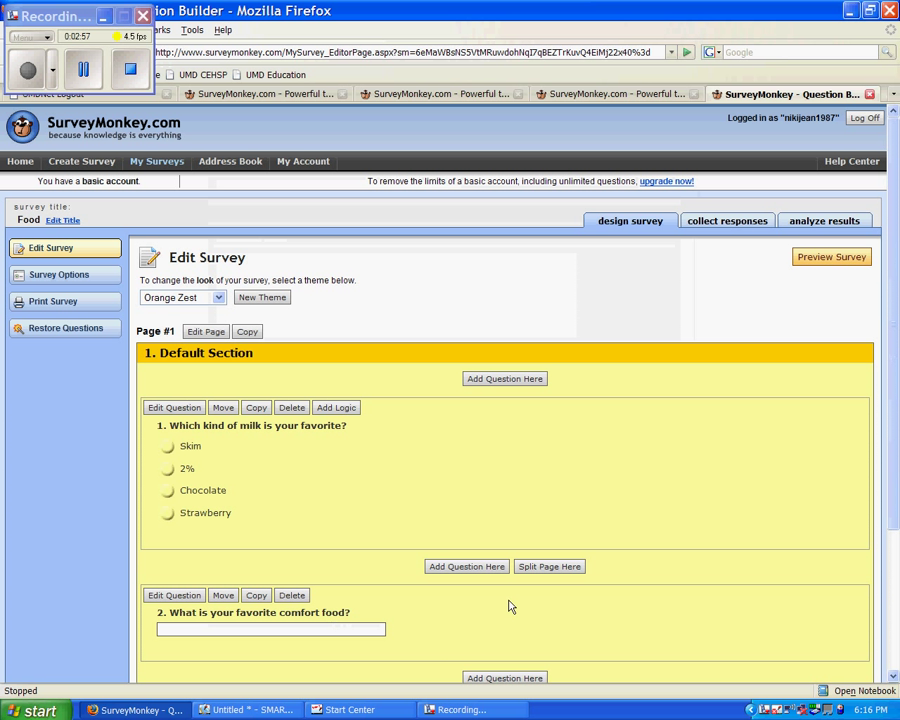
left_click_drag(894, 443, 895, 478)
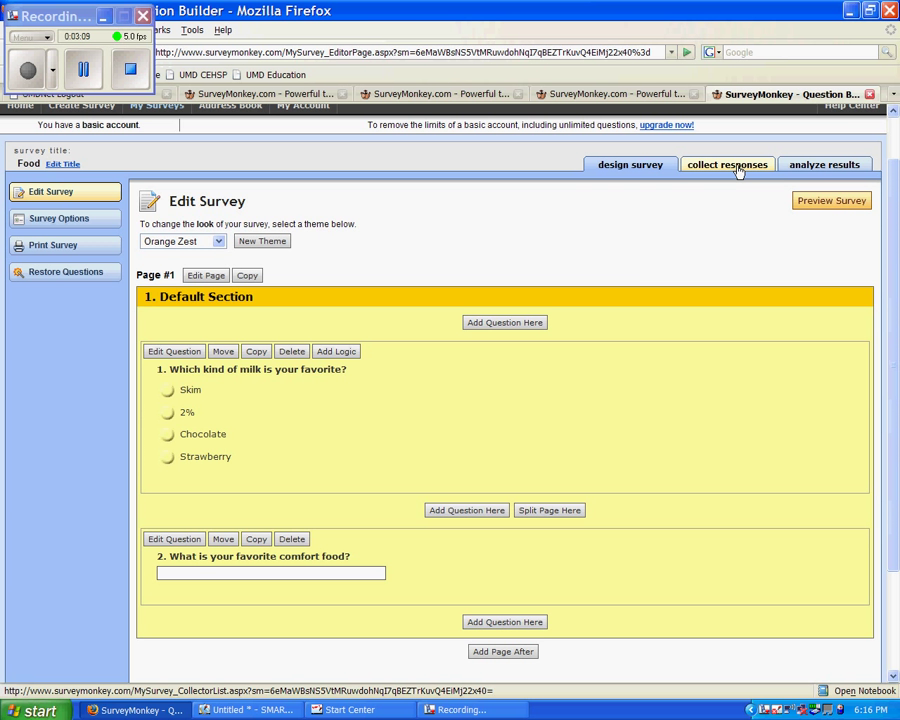
left_click(742, 172)
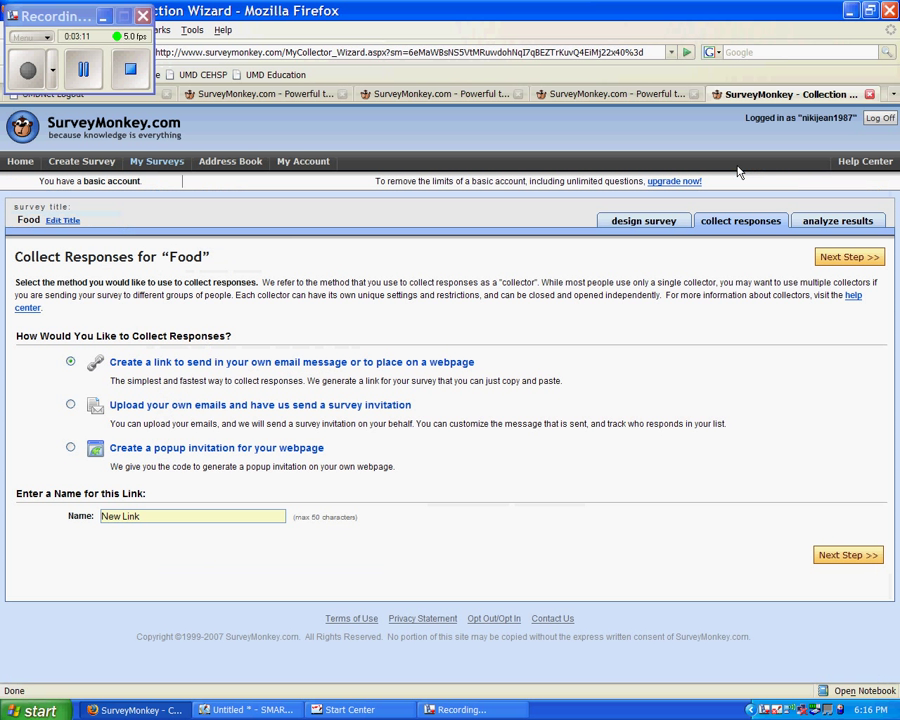
left_click(833, 222)
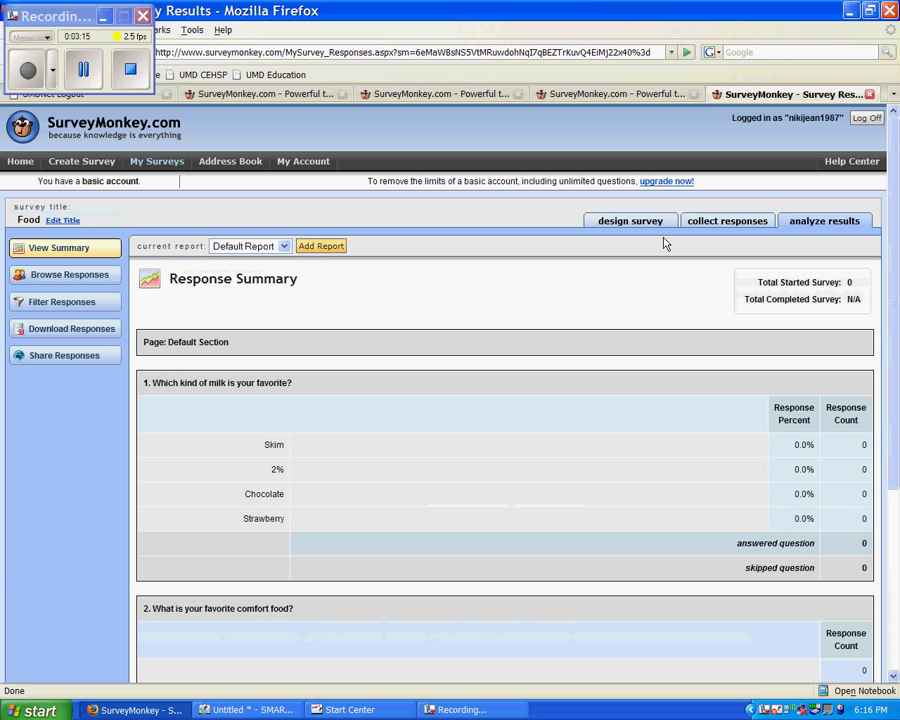
left_click(641, 224)
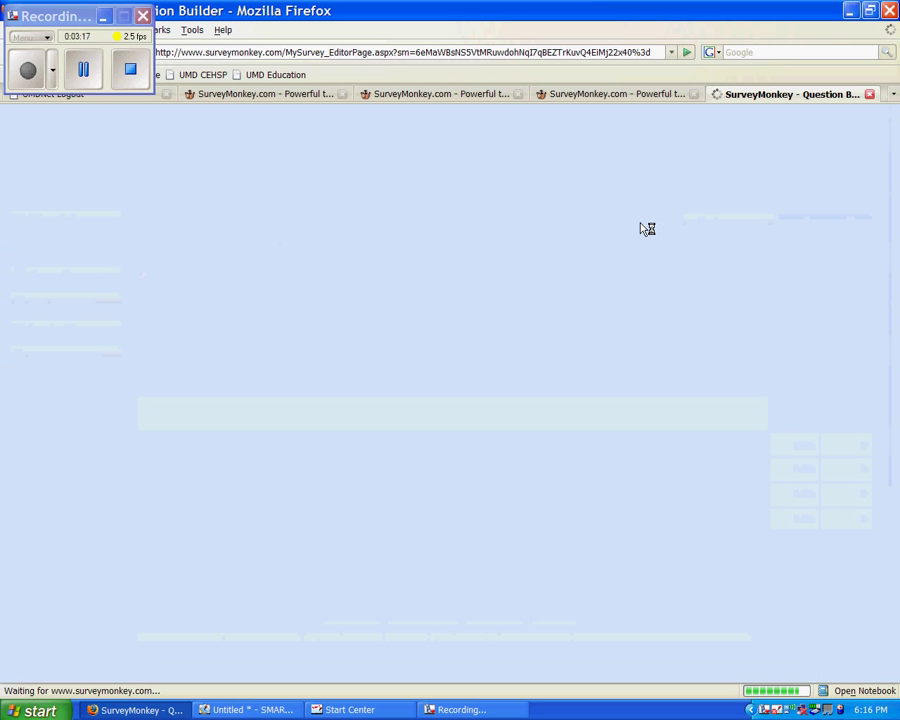